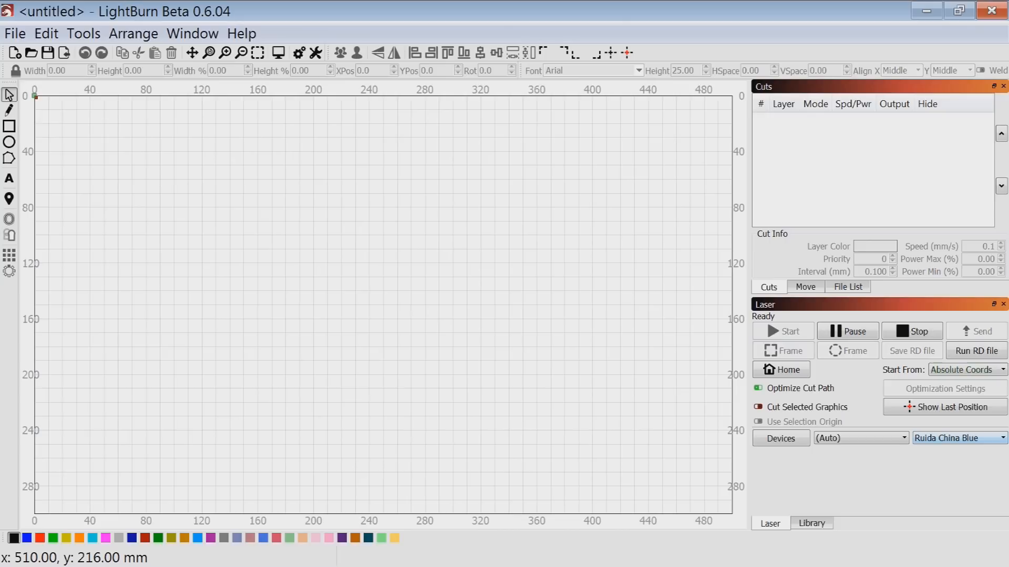
Switch the laser device to Ruida Lightblade and import the image tiger.bmp from the DVD folder
left_click(959, 438)
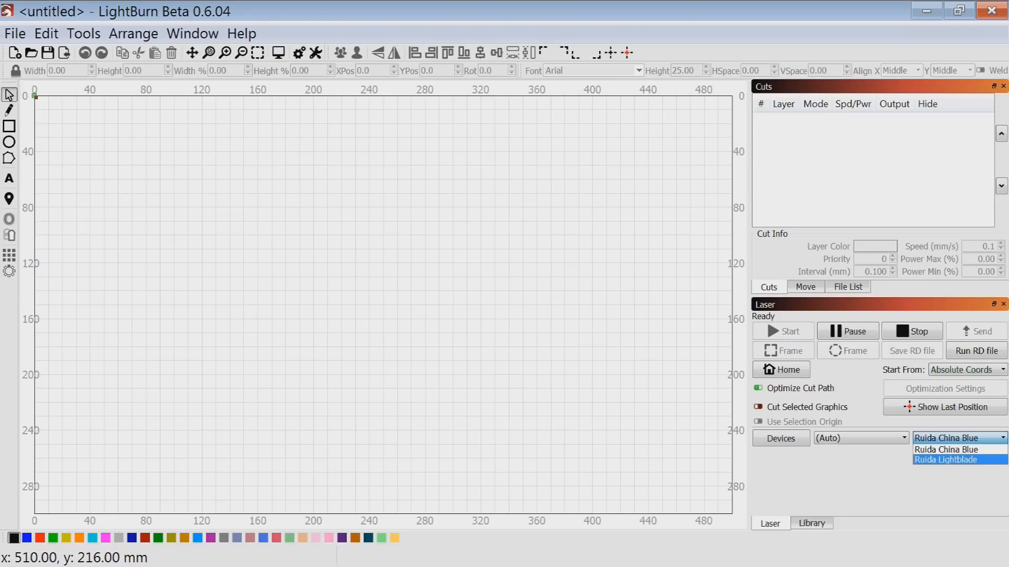
key("Return")
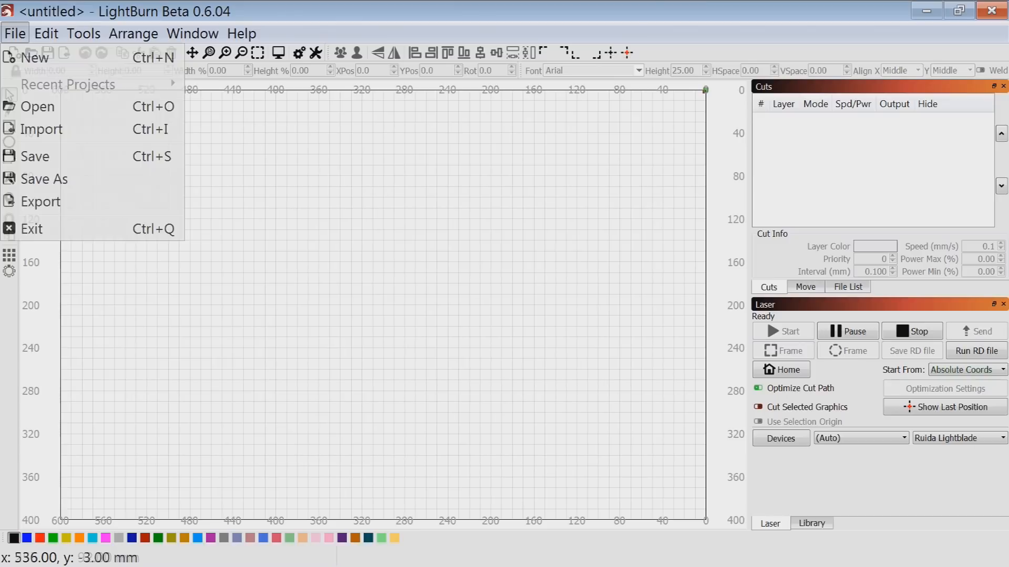
left_click(43, 129)
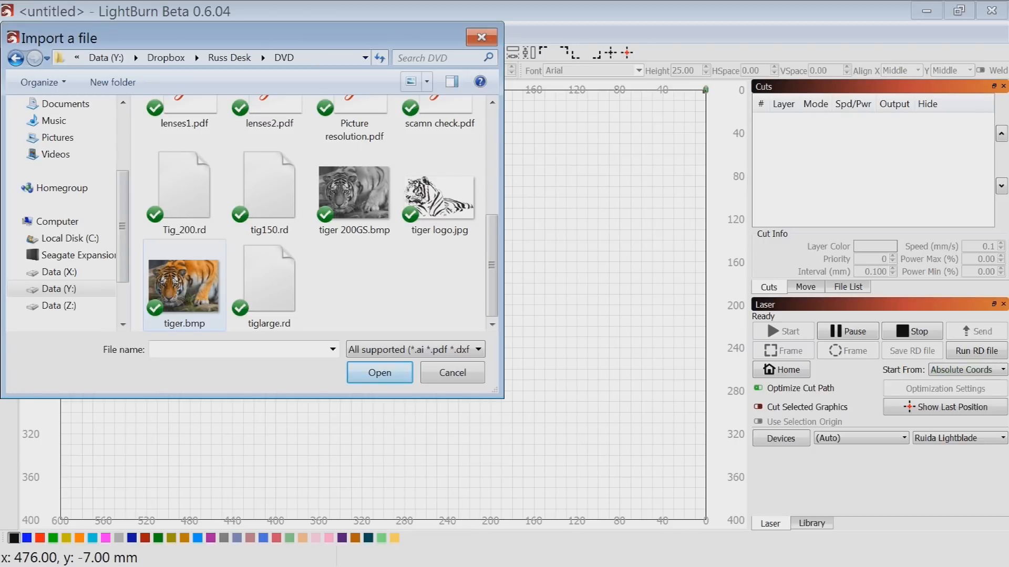
double_click(183, 287)
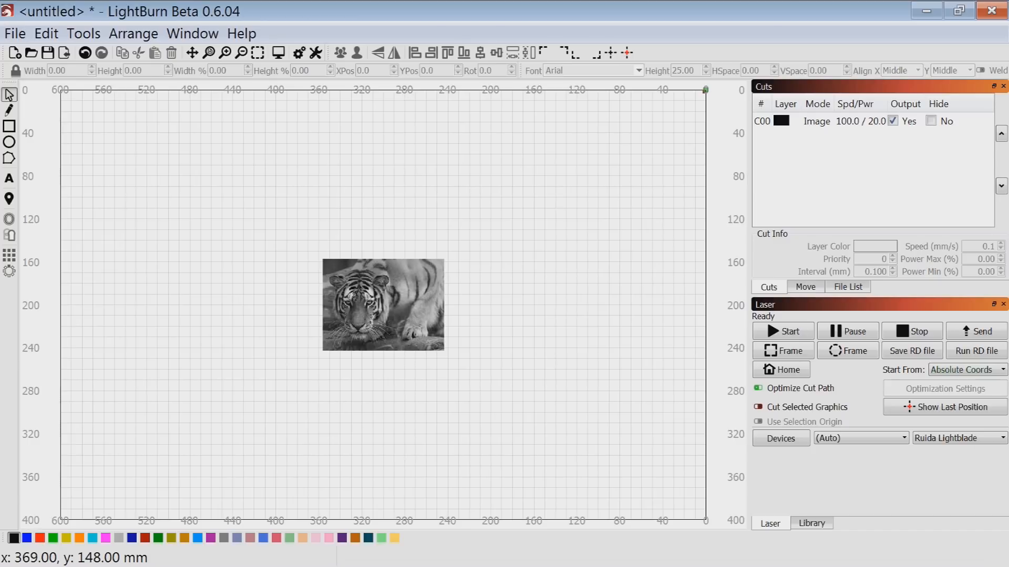
Resize the imported tiger image to a width of 150 mm with the aspect ratio locked
left_click_drag(309, 249, 468, 397)
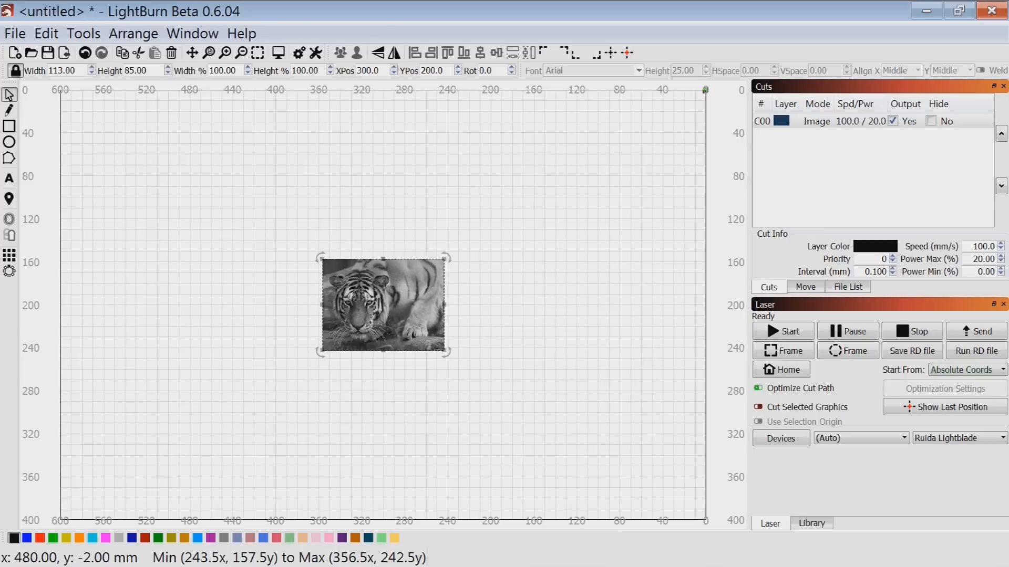
double_click(62, 71)
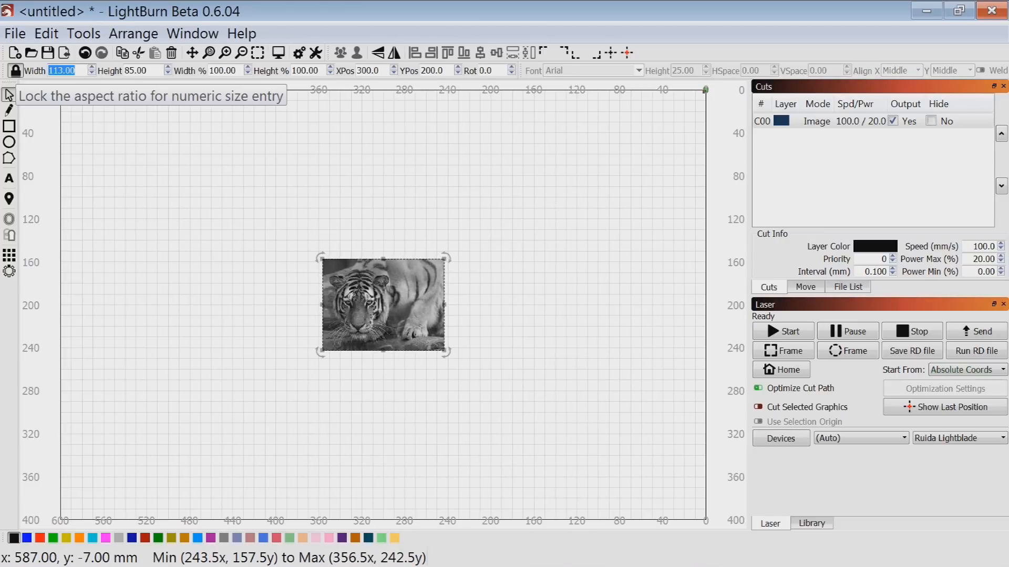
type("150")
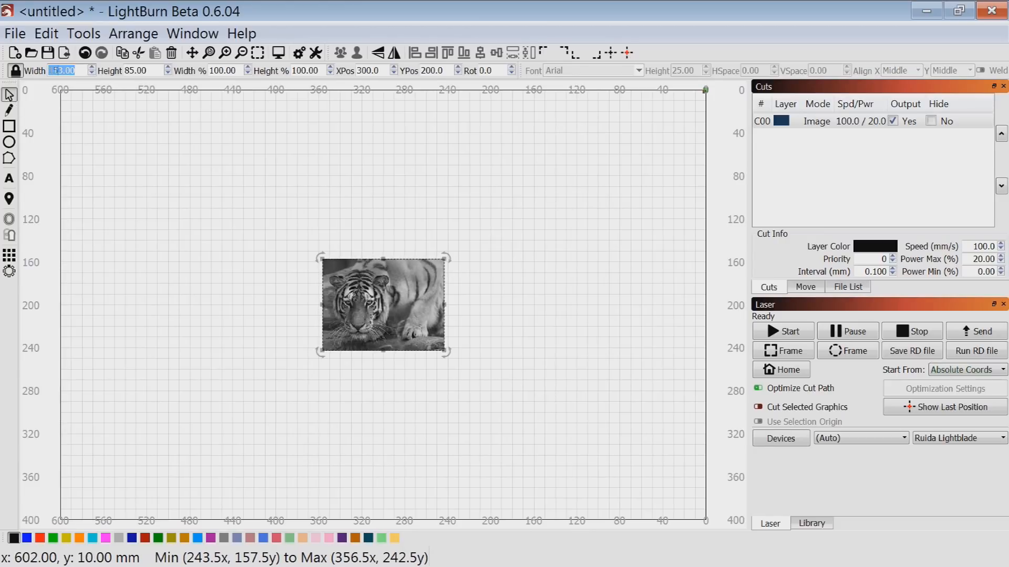
key("Return")
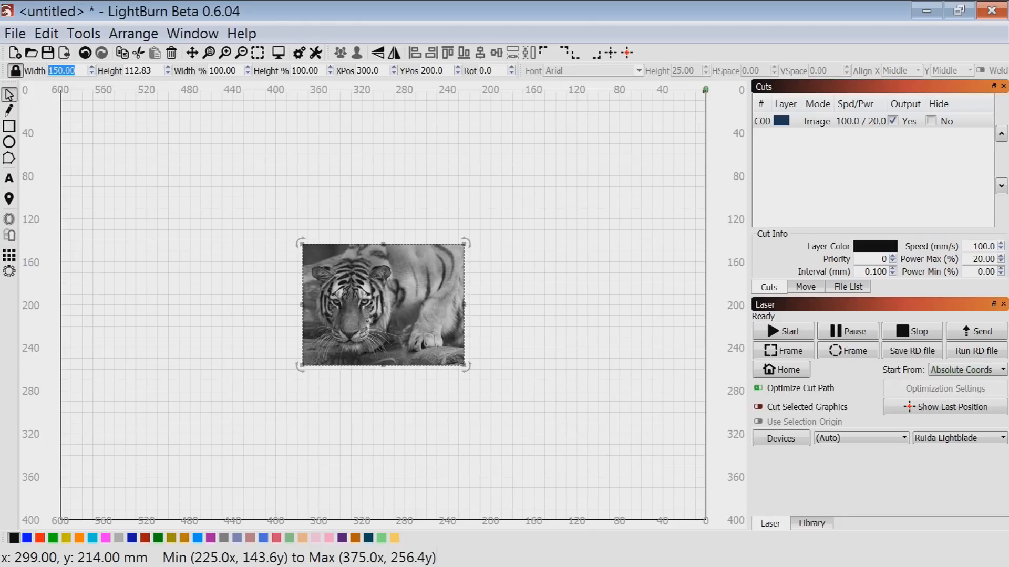
In the image layer's cut settings, set the speed to 200 mm/sec and turn off air assist
scroll(384, 320, "up", 1)
scroll(384, 320, "up", 2)
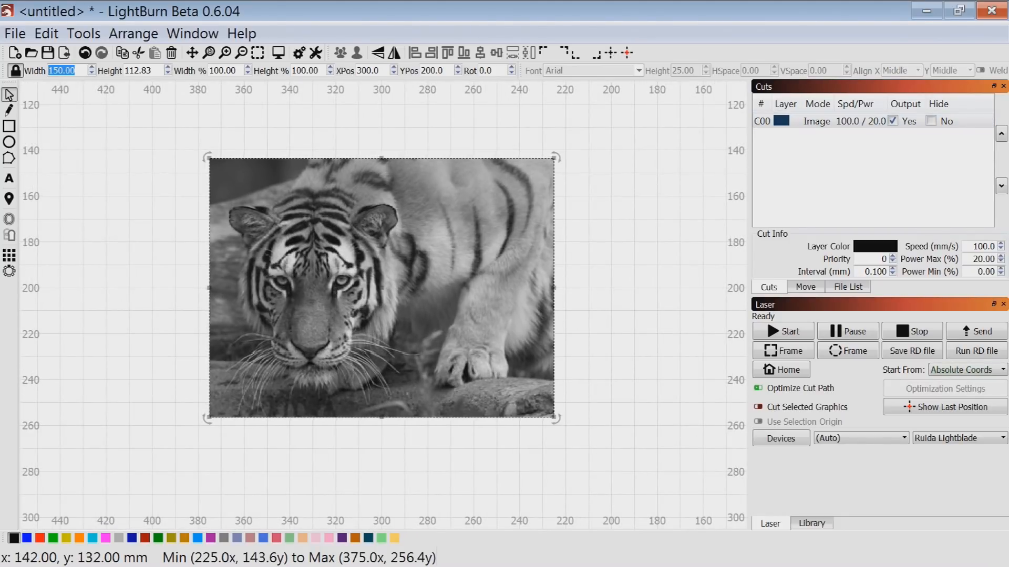
double_click(816, 121)
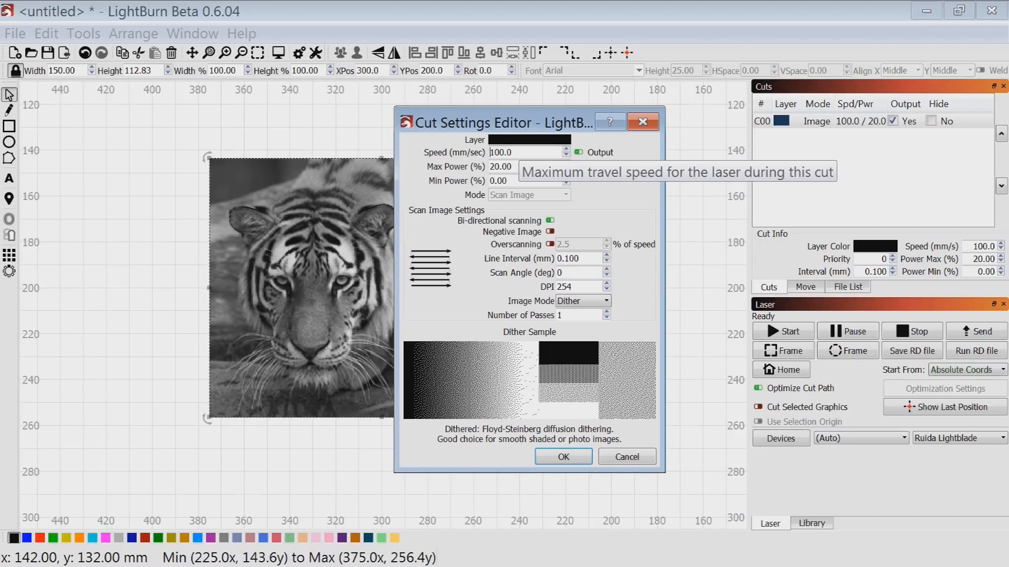
left_click_drag(512, 152, 490, 152)
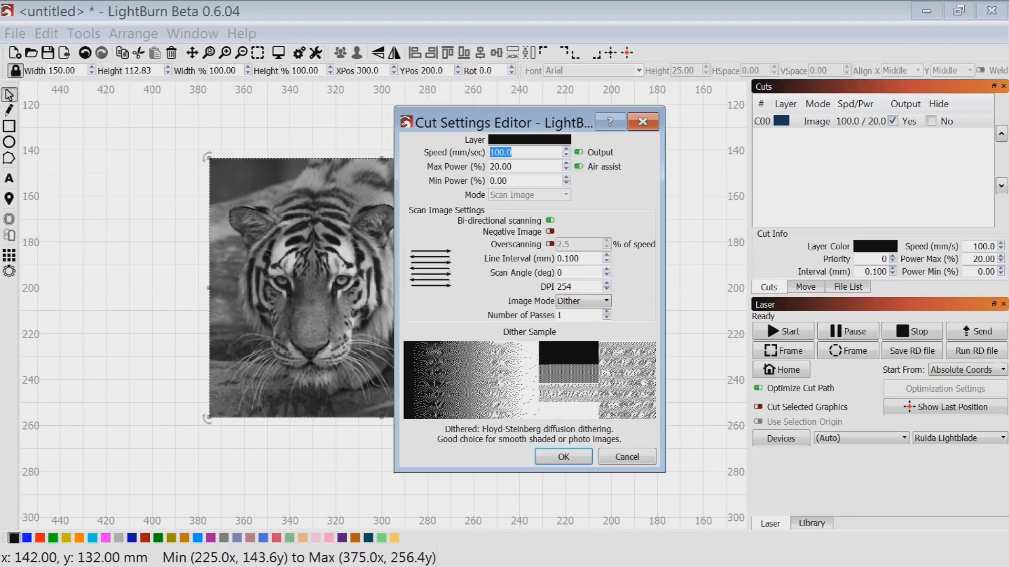
type("200")
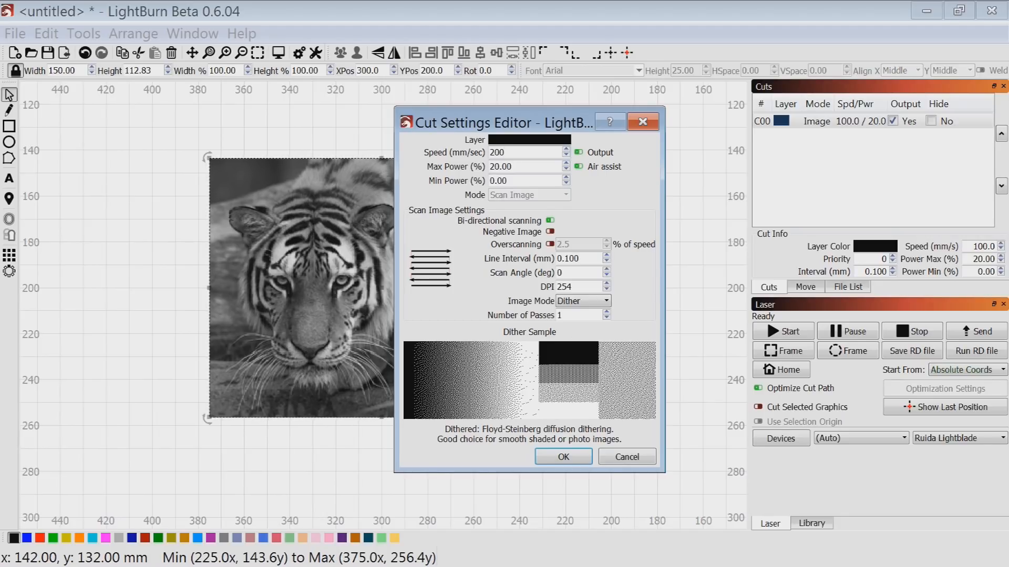
left_click(578, 166)
Set the image layer's maximum and minimum power to 25% and its resolution to 127 DPI
left_click(515, 166)
left_click_drag(513, 166, 489, 166)
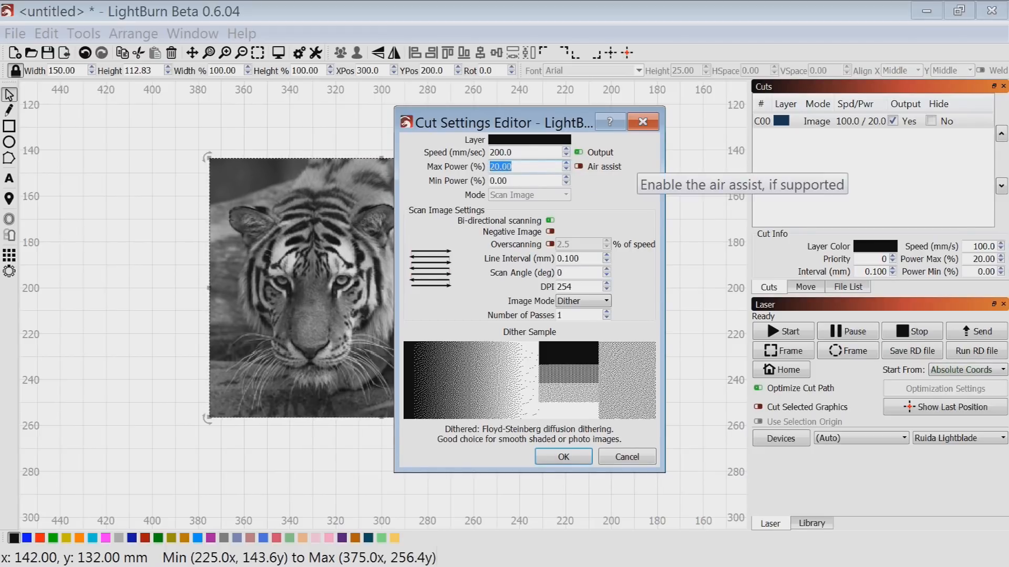
type("25")
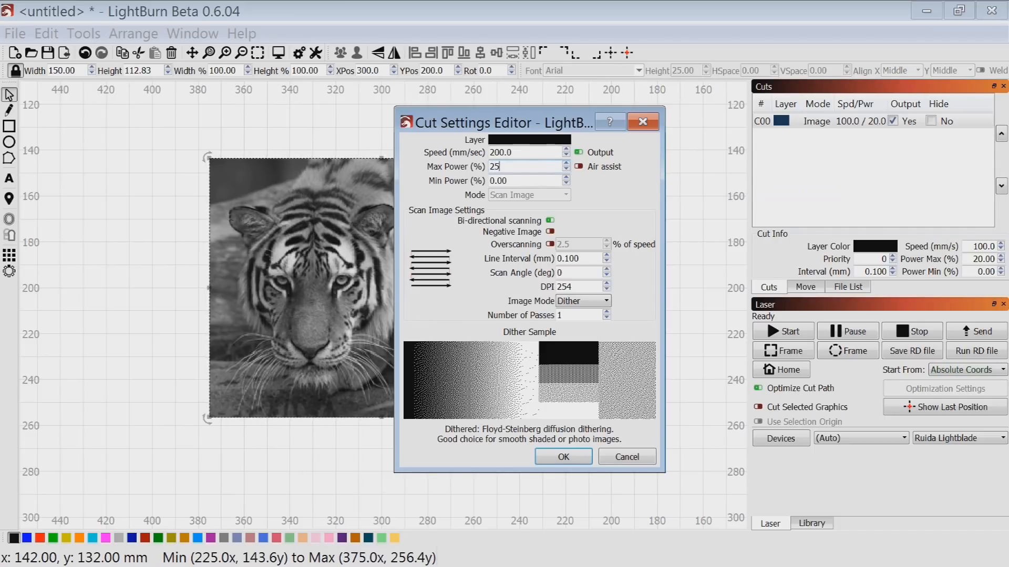
key("Tab")
type("25")
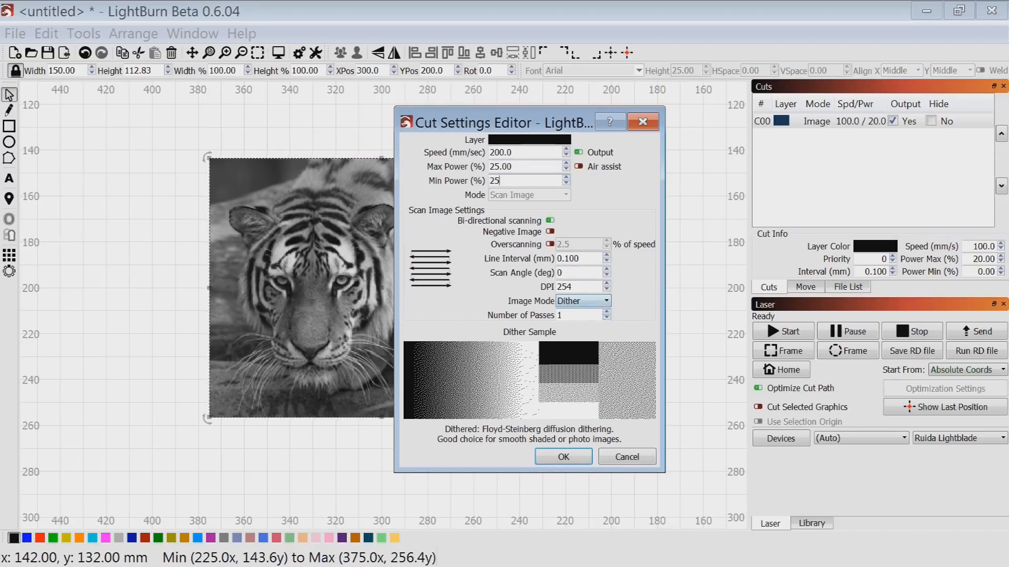
double_click(564, 287)
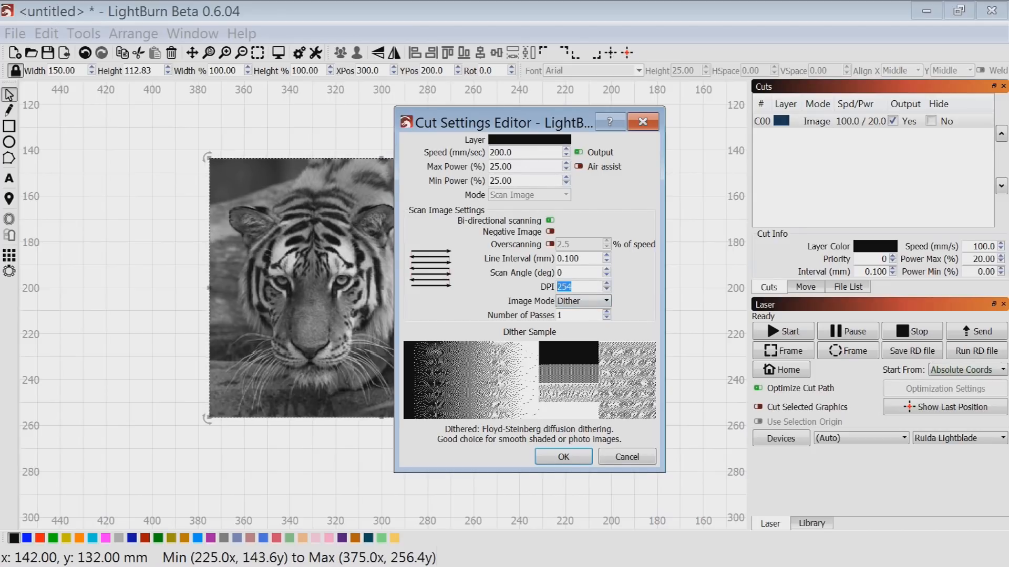
type("127")
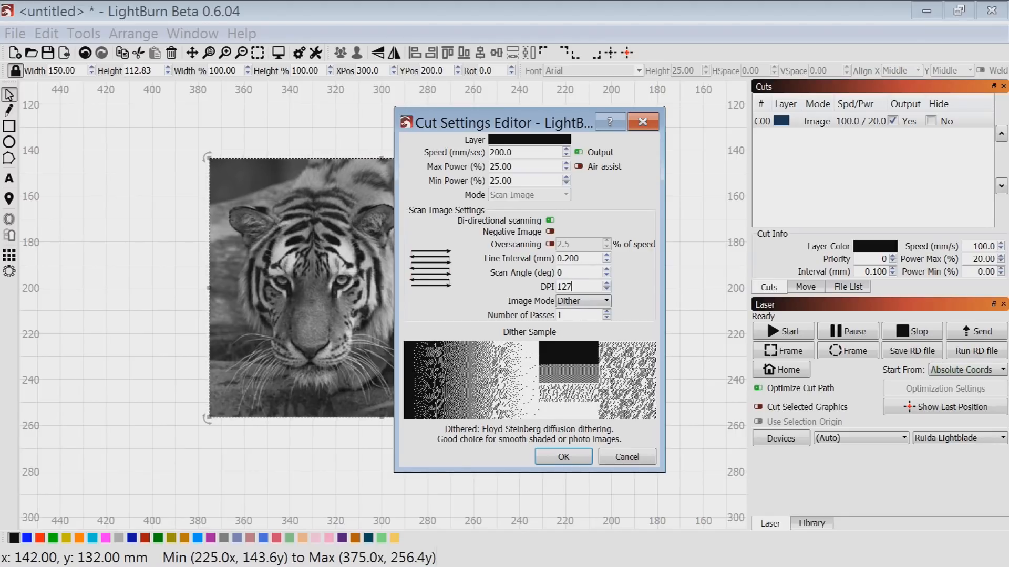
Look through the available image modes and set the layer's image mode to Threshold
left_click(583, 301)
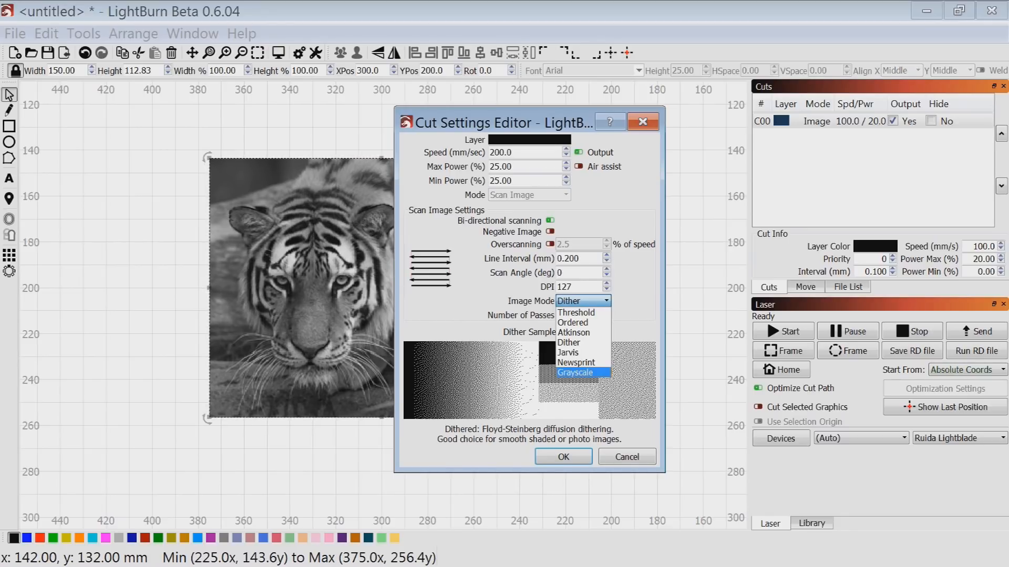
key("Up")
key("Up")
key("Up")
key("Up")
key("Up")
key("Up")
key("Down")
key("Down")
key("Down")
key("Down")
key("Down")
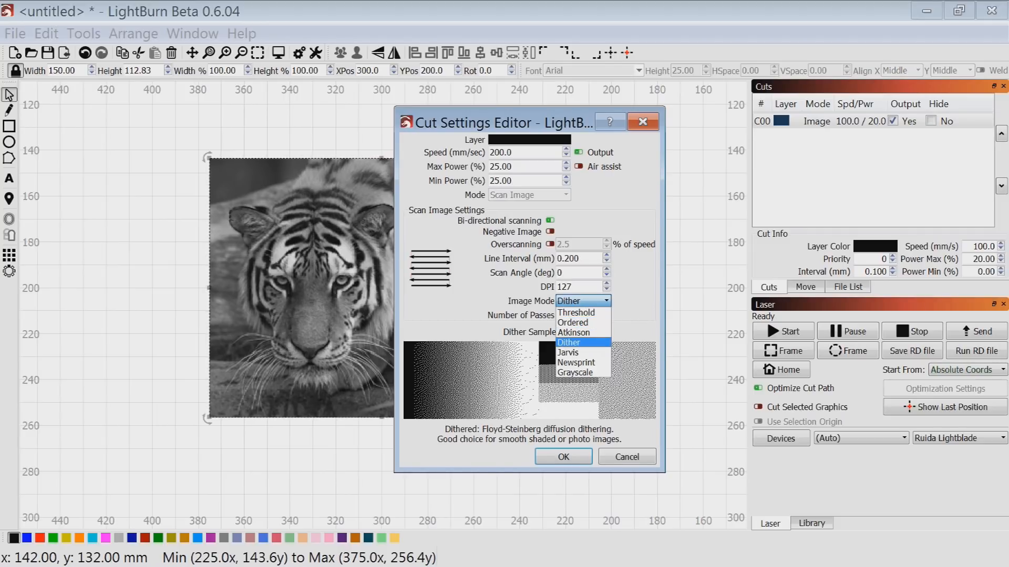
key("Up")
key("Up")
key("Up")
key("Up")
key("Up")
key("Down")
key("Down")
key("Down")
key("Down")
key("Down")
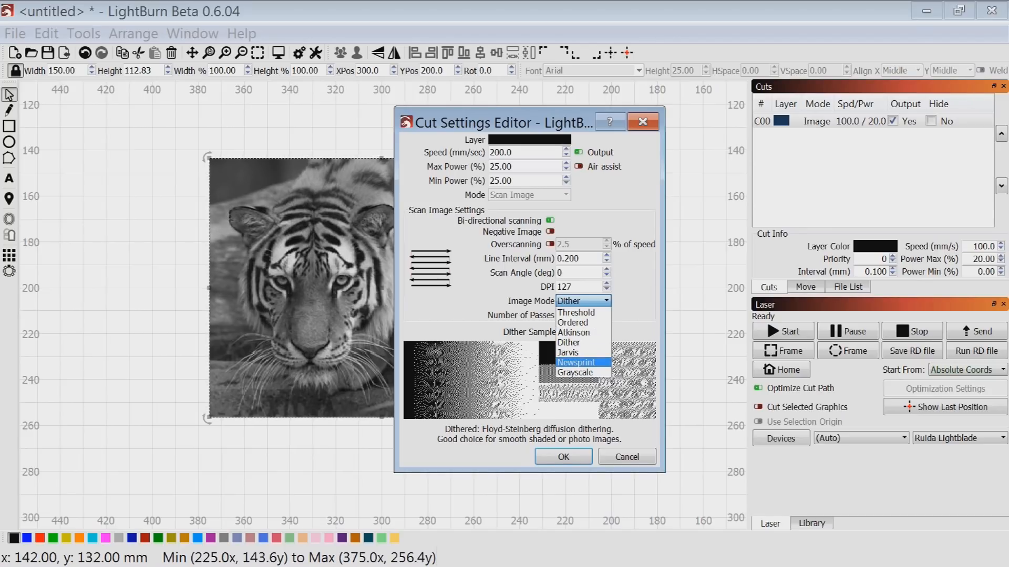
key("Up")
key("Up")
key("Up")
key("Up")
key("Up")
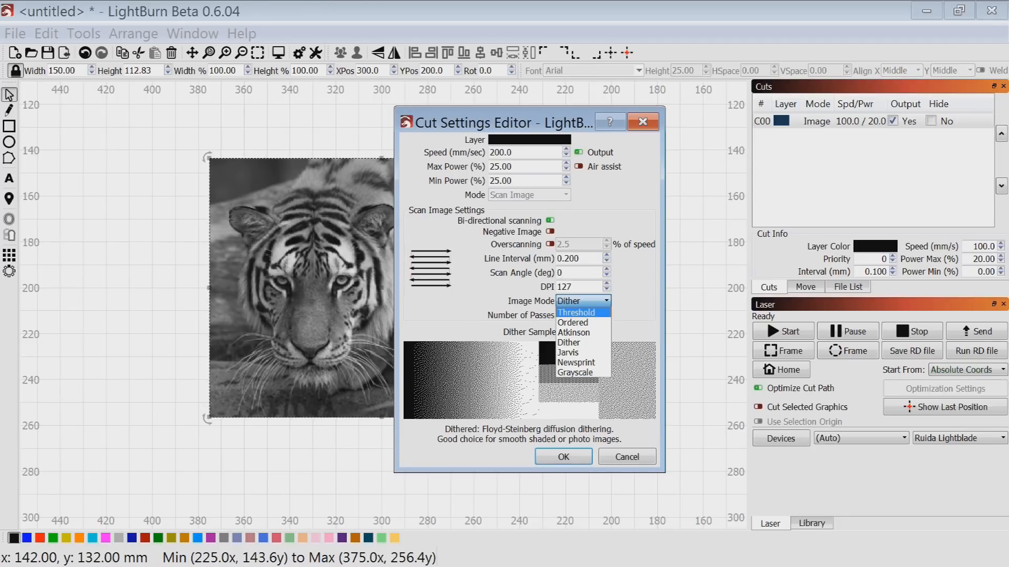
key("Return")
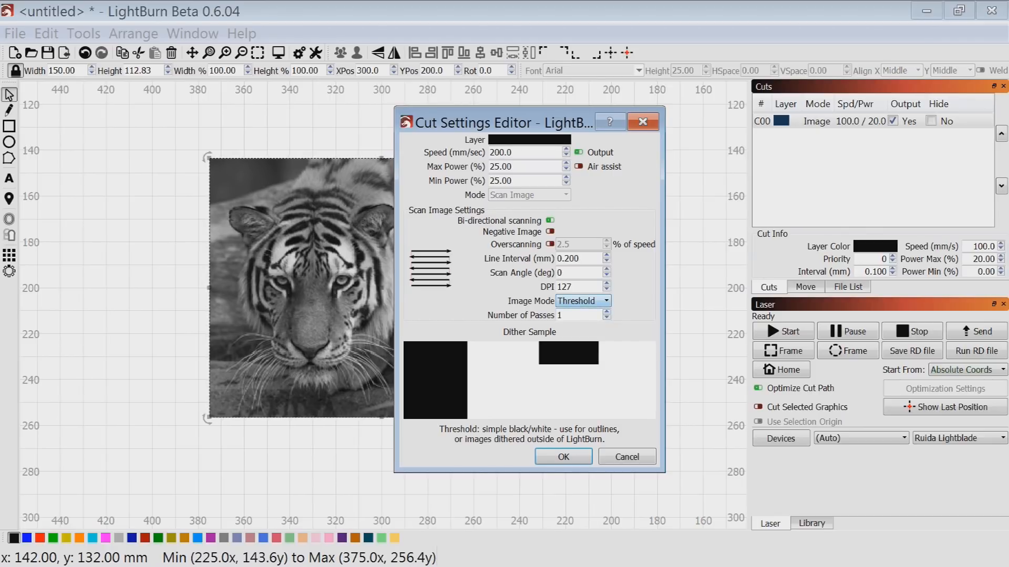
Change the layer's image mode to Ordered and apply the cut settings
left_click(582, 301)
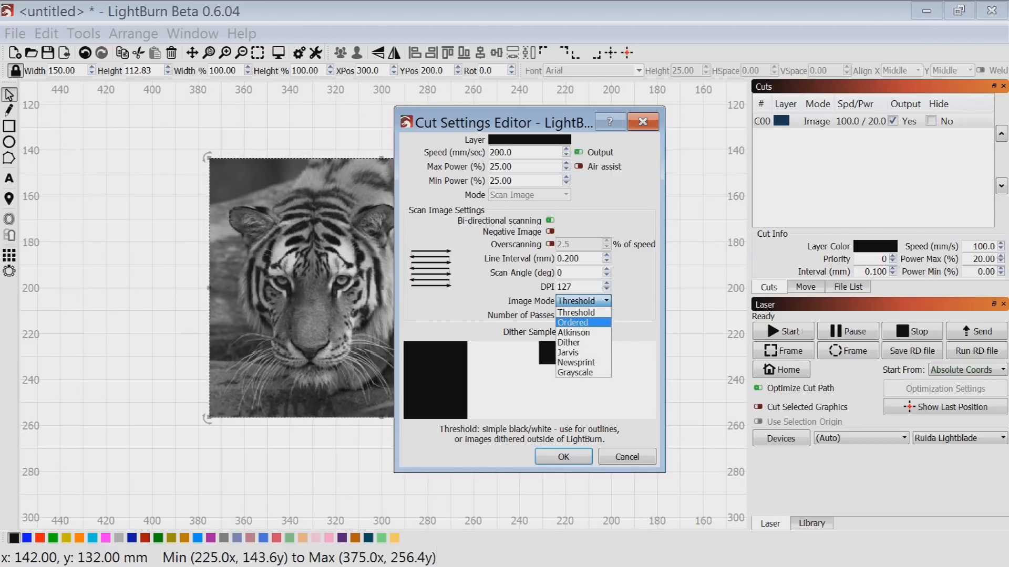
left_click(578, 323)
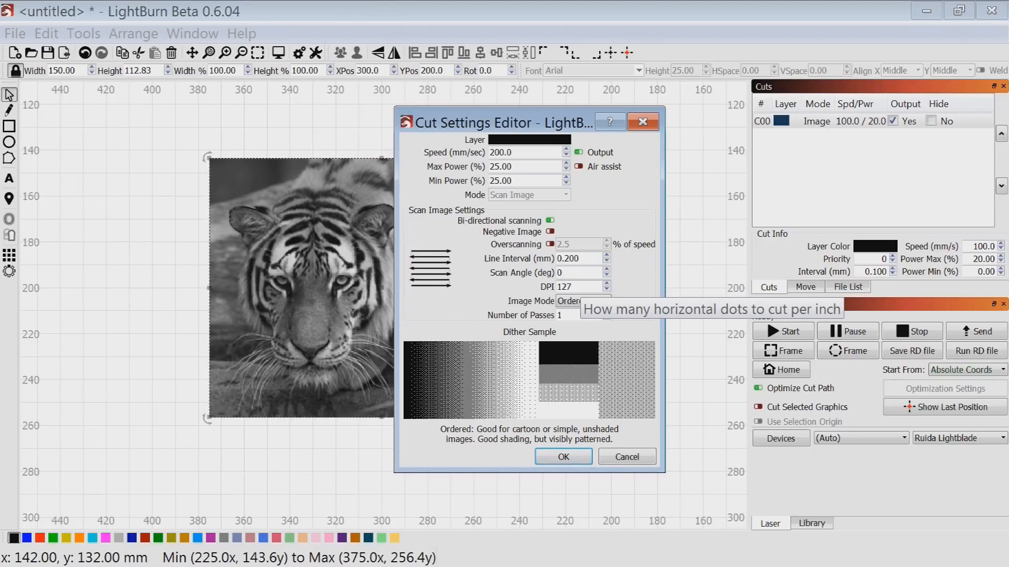
left_click(563, 456)
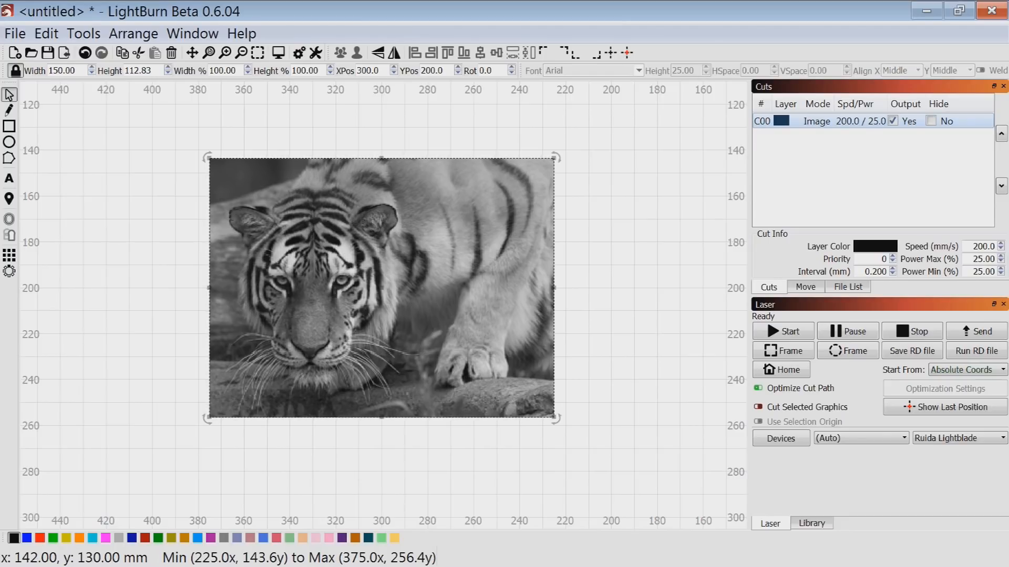
Reopen the image layer's cut settings and show the available image modes
double_click(816, 122)
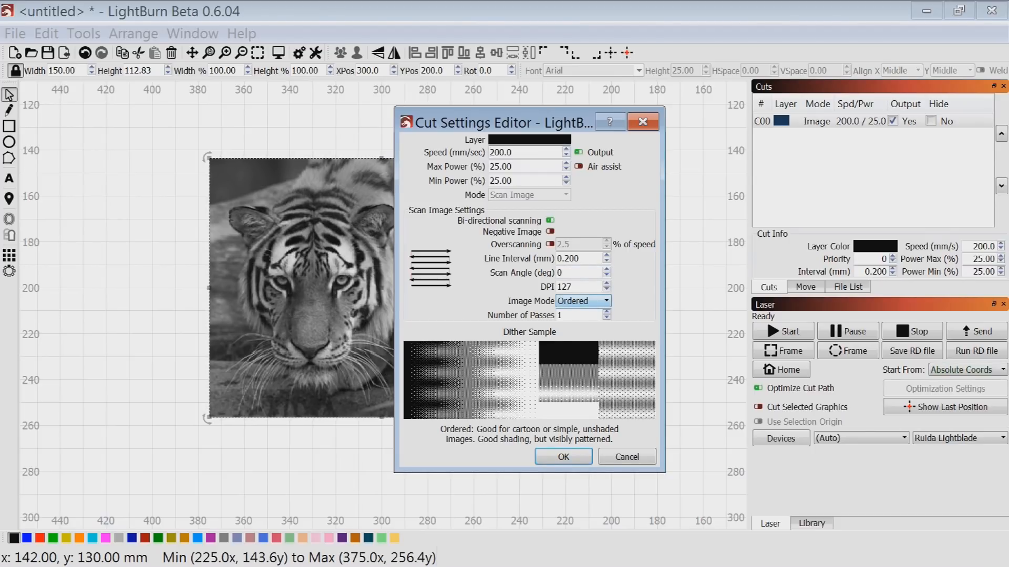
left_click(582, 301)
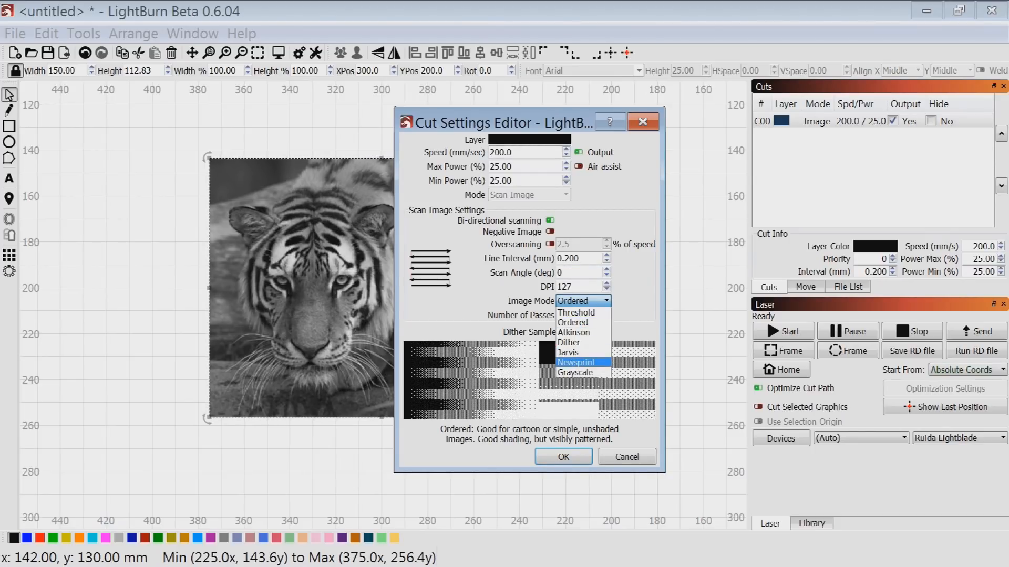